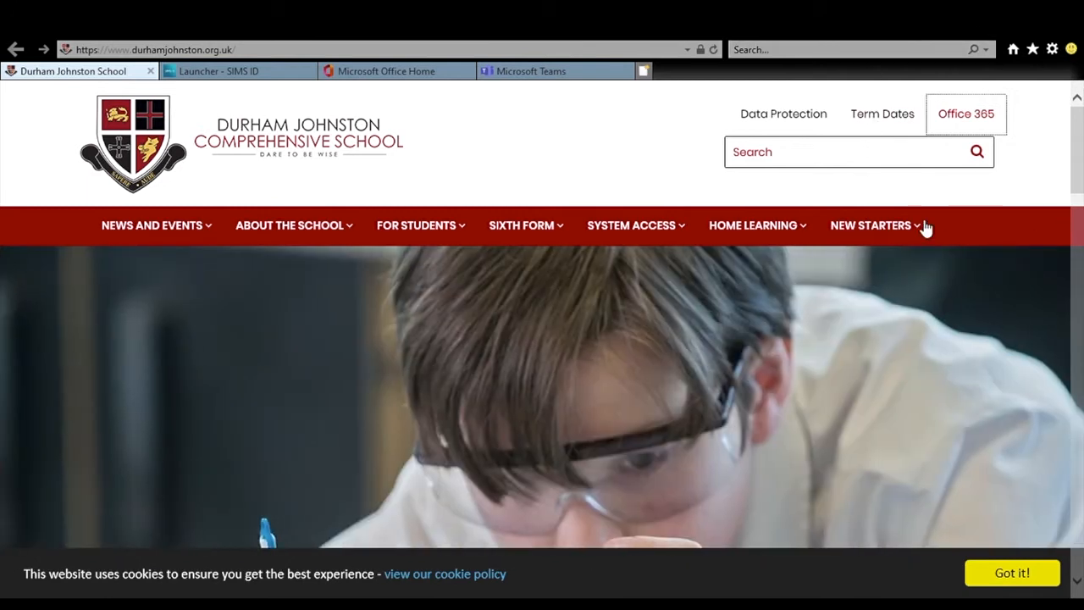
# Step: Move from the school site through the SIMS launcher and Office 365 home into Microsoft Teams
pyautogui.click(244, 75)
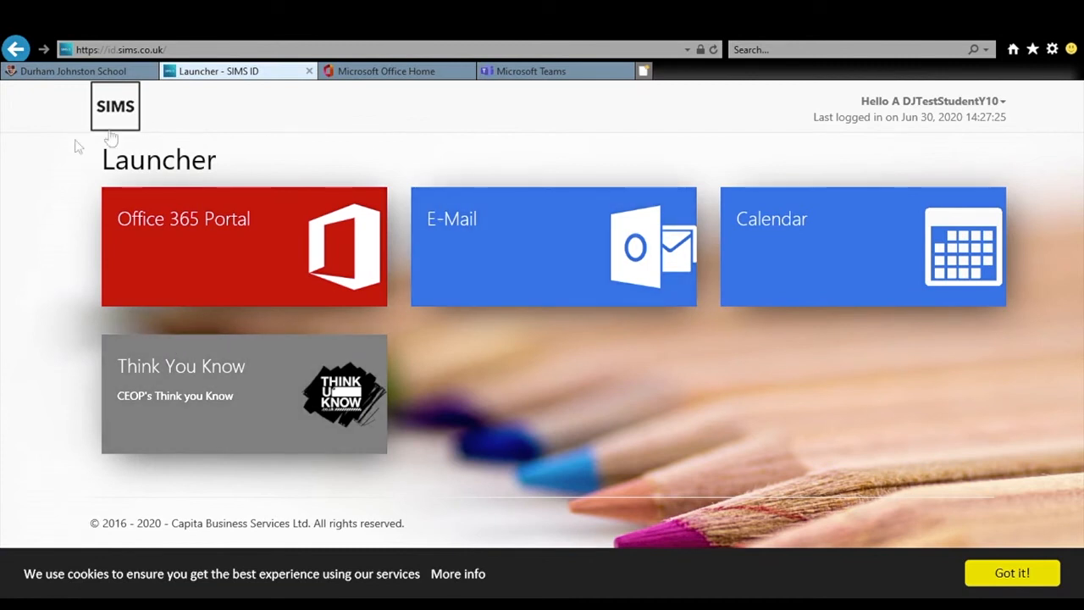
pyautogui.click(412, 73)
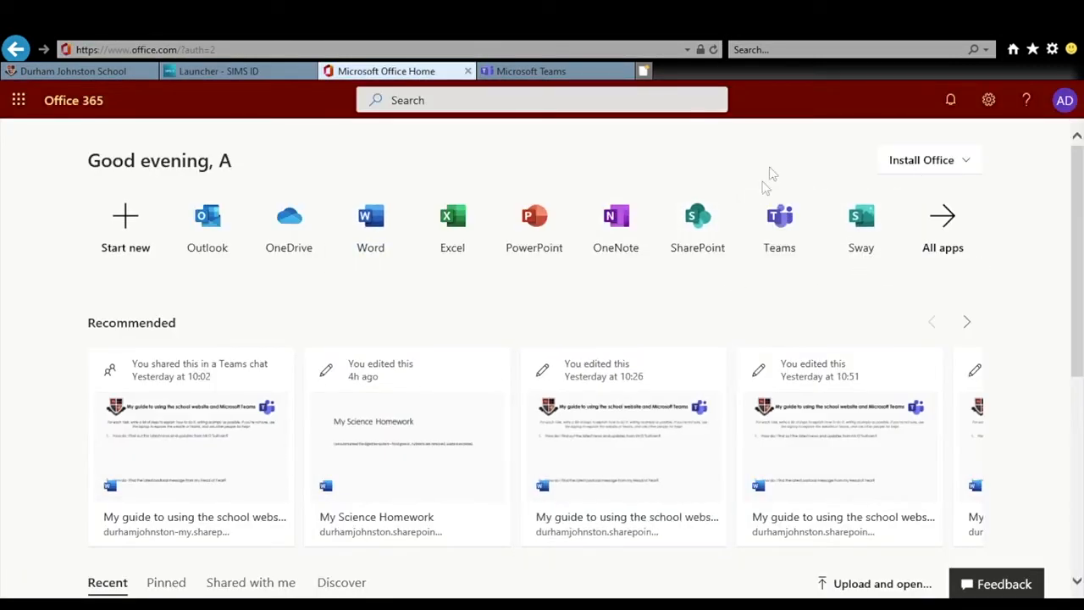
pyautogui.click(542, 72)
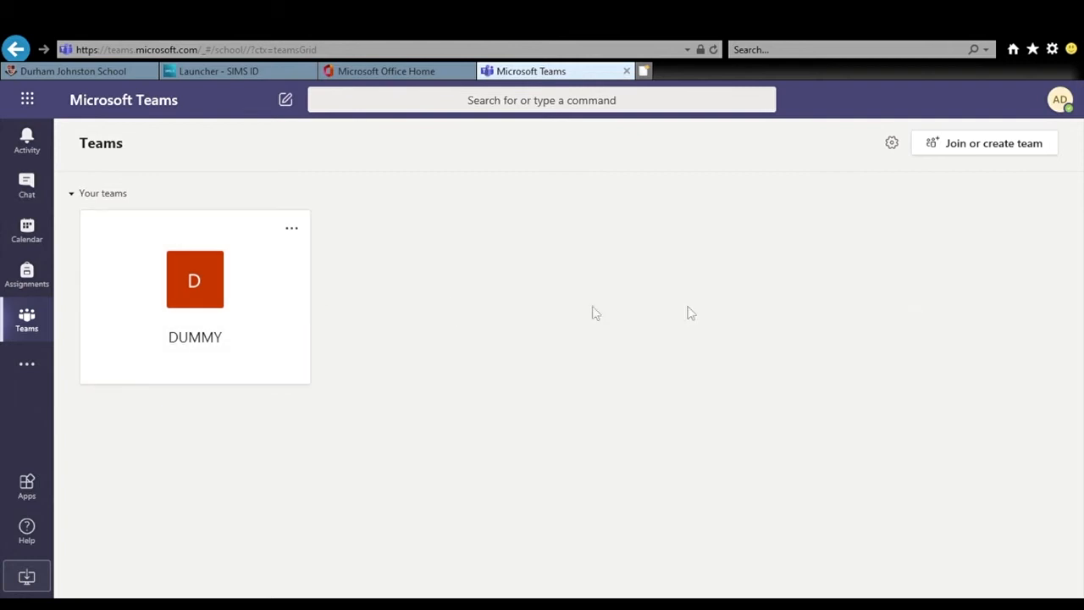
# Step: Enter the DUMMY team's General channel and give the 'pearson active learn works now' message a thumbs-up
pyautogui.click(178, 319)
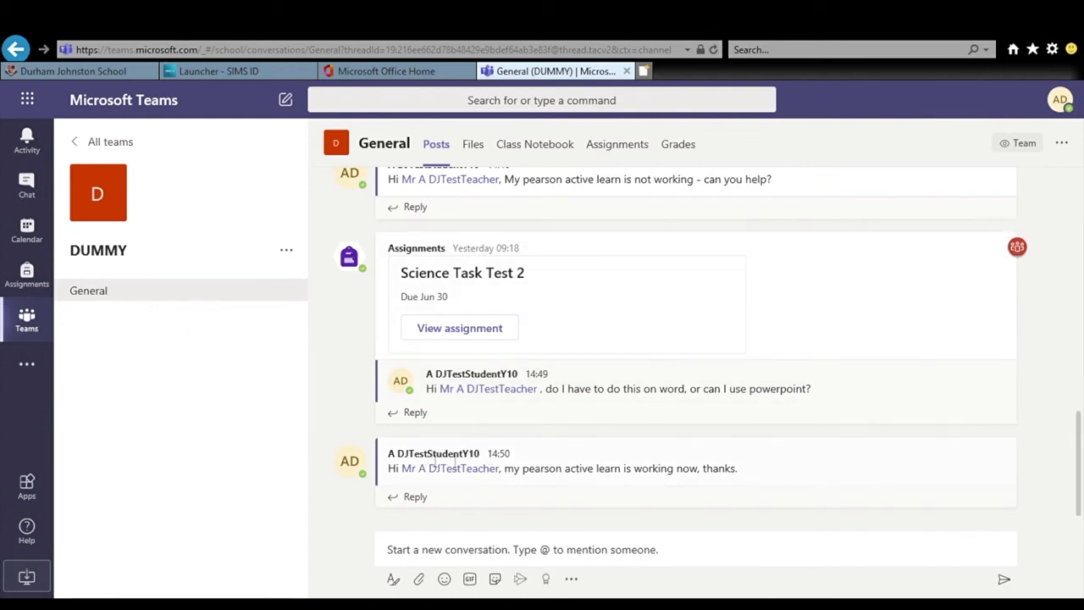
pyautogui.moveTo(695, 469)
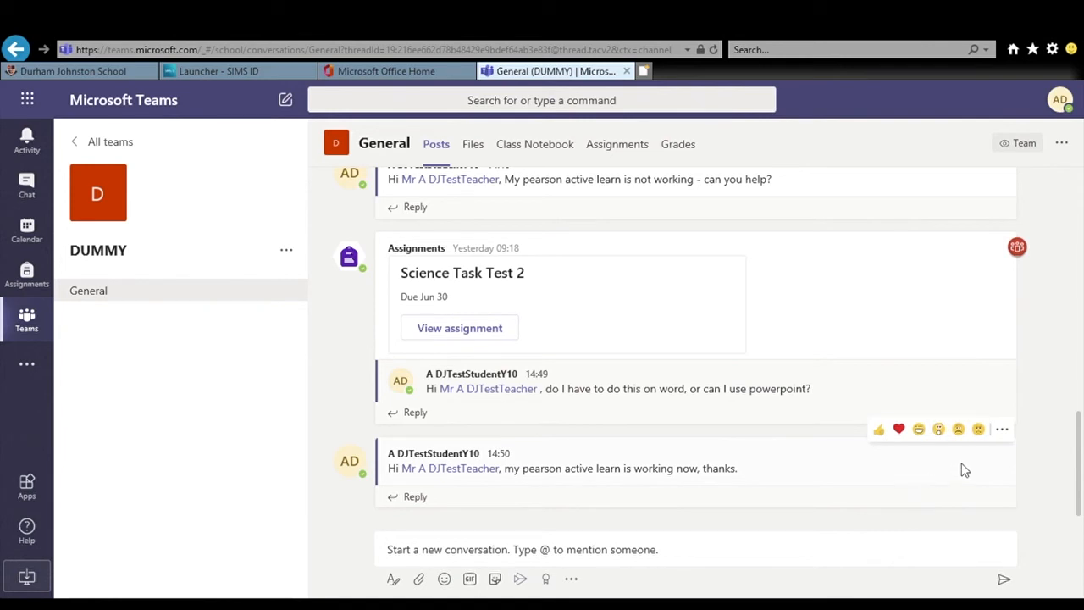
pyautogui.click(881, 430)
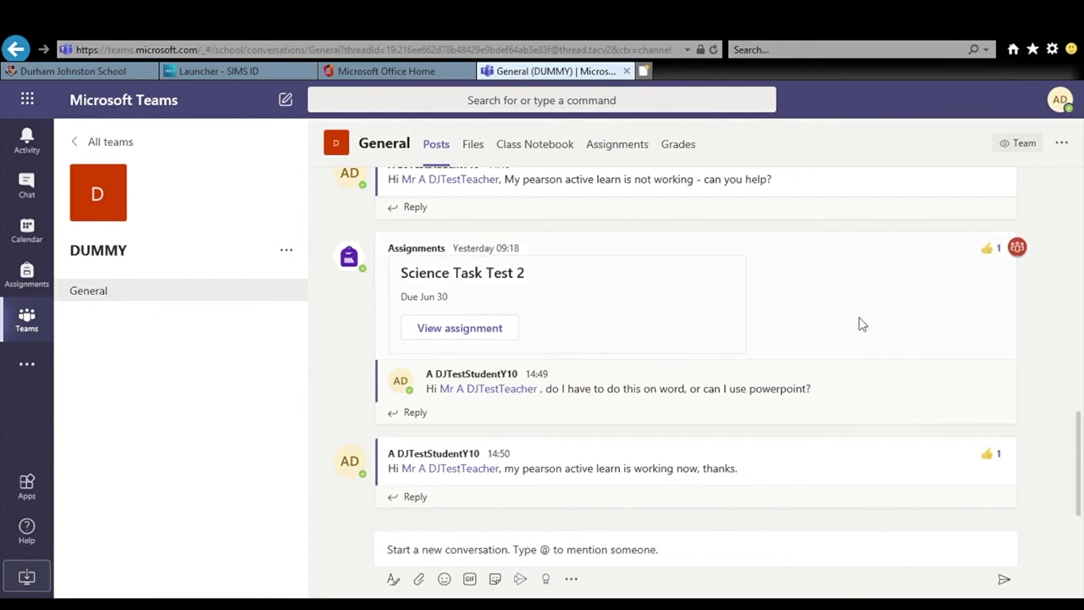
pyautogui.scroll(1, 859, 321)
pyautogui.scroll(2, 839, 377)
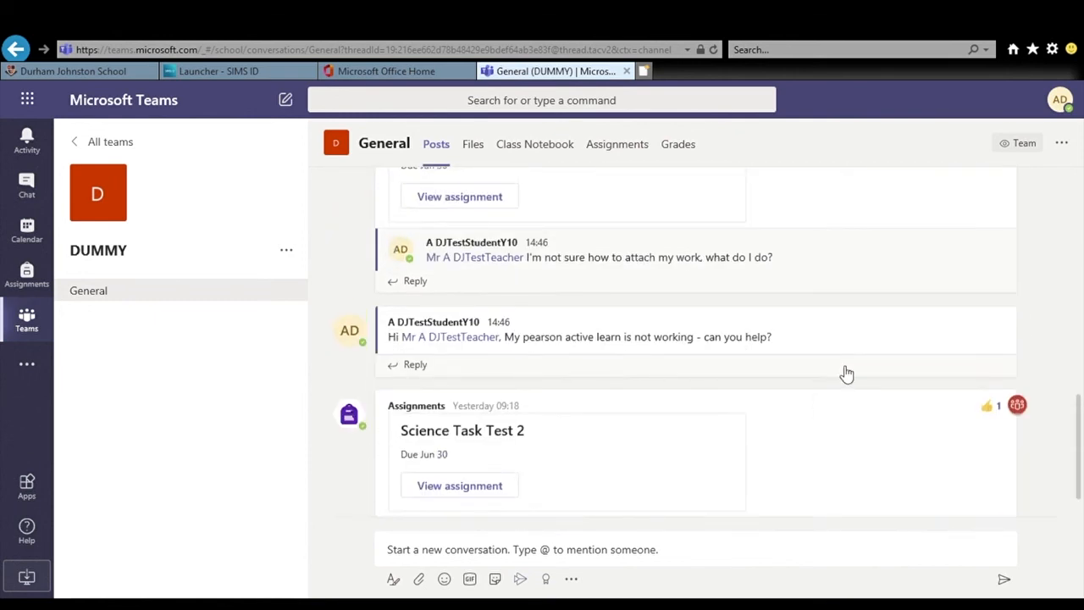
pyautogui.moveTo(678, 339)
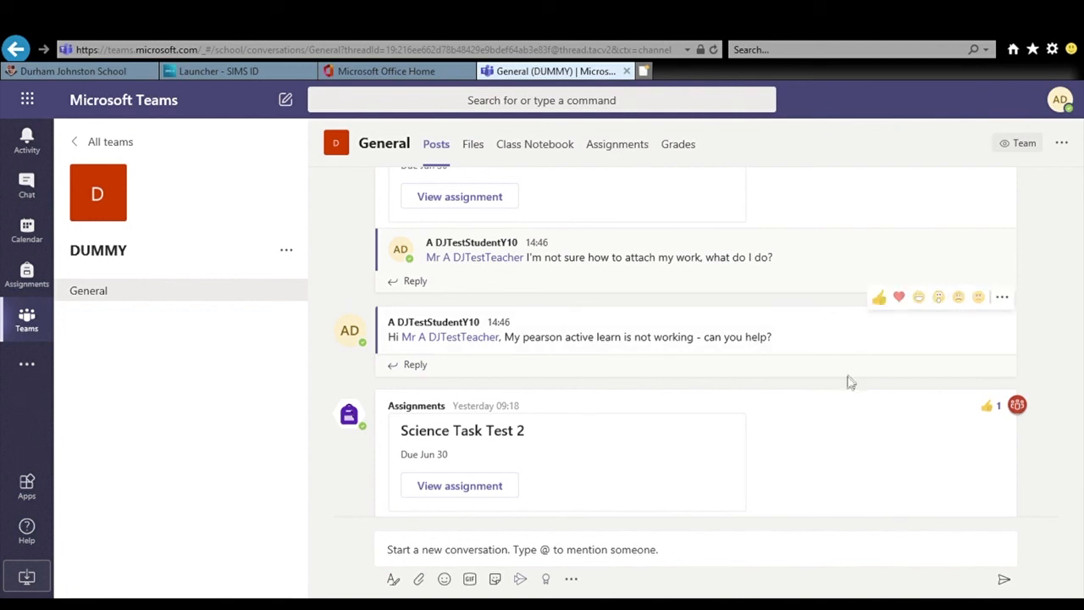
pyautogui.scroll(2, 837, 360)
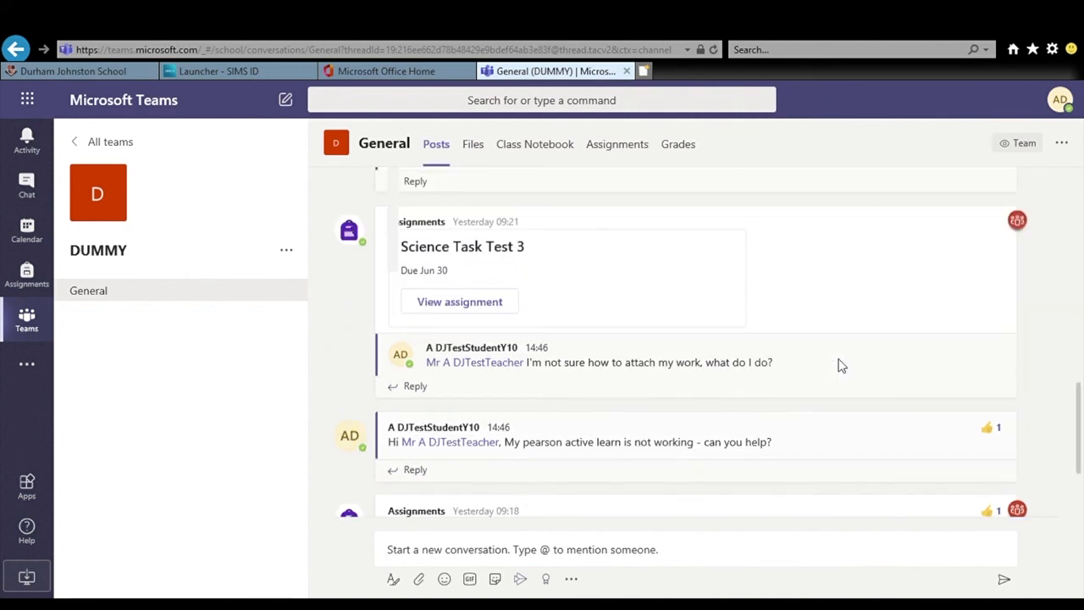